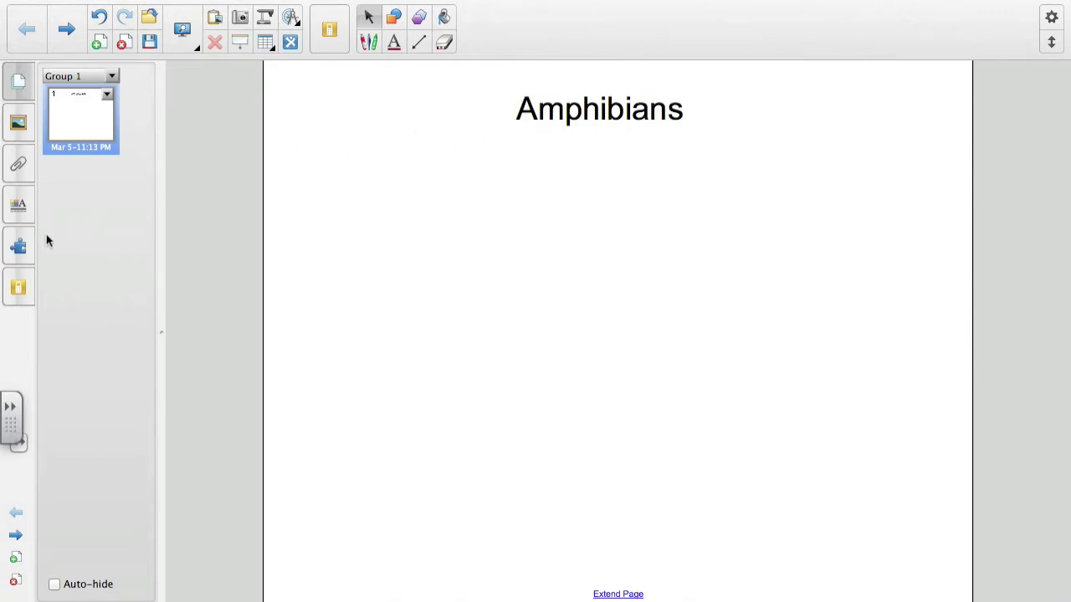
Step: Search the Gallery for "Frog"
click(18, 124)
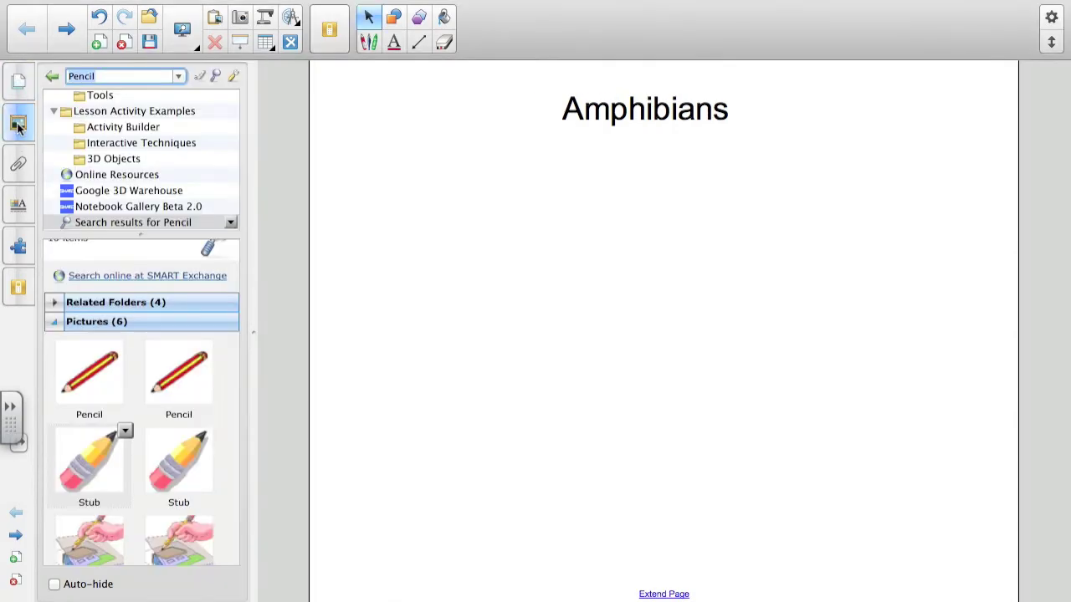
click(107, 76)
key(super+a)
text(Frog)
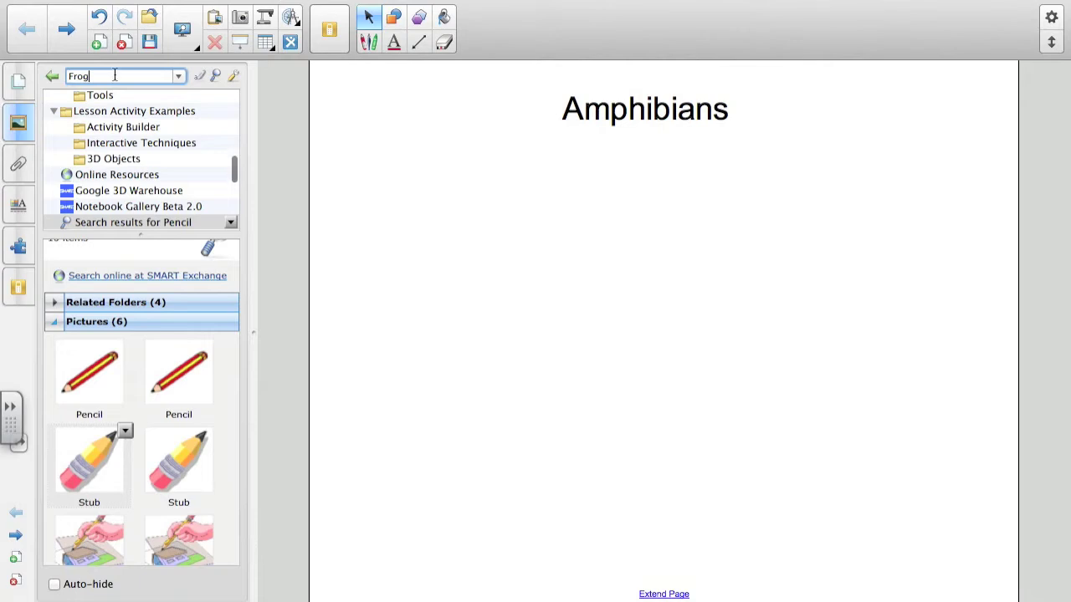
key(Return)
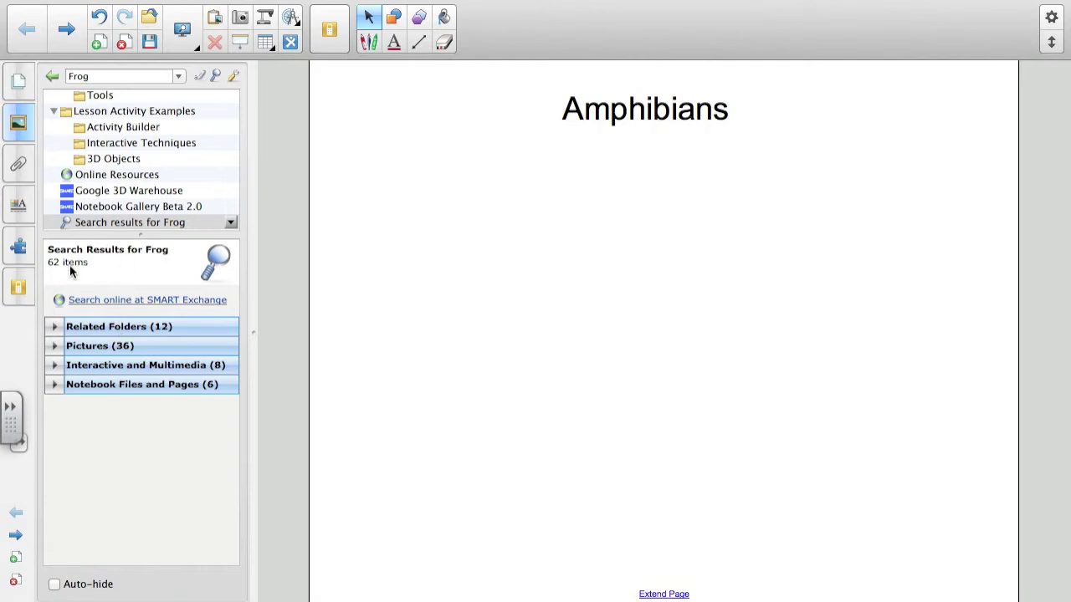
Step: Look through the Pictures category of the Frog search results from start to end
click(55, 347)
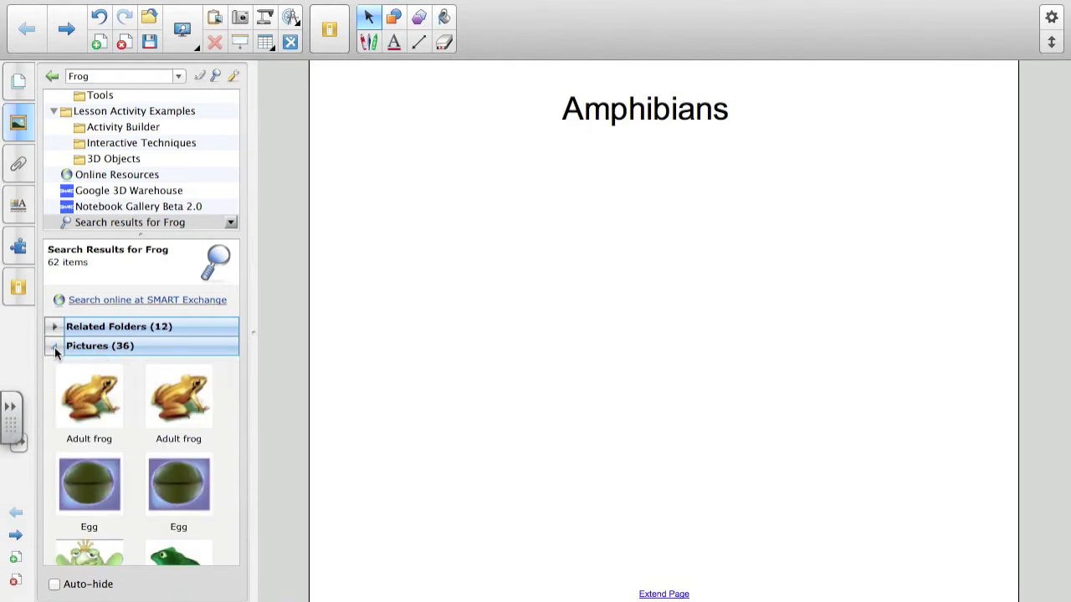
scroll(135, 444, down, 5)
scroll(135, 444, down, 5)
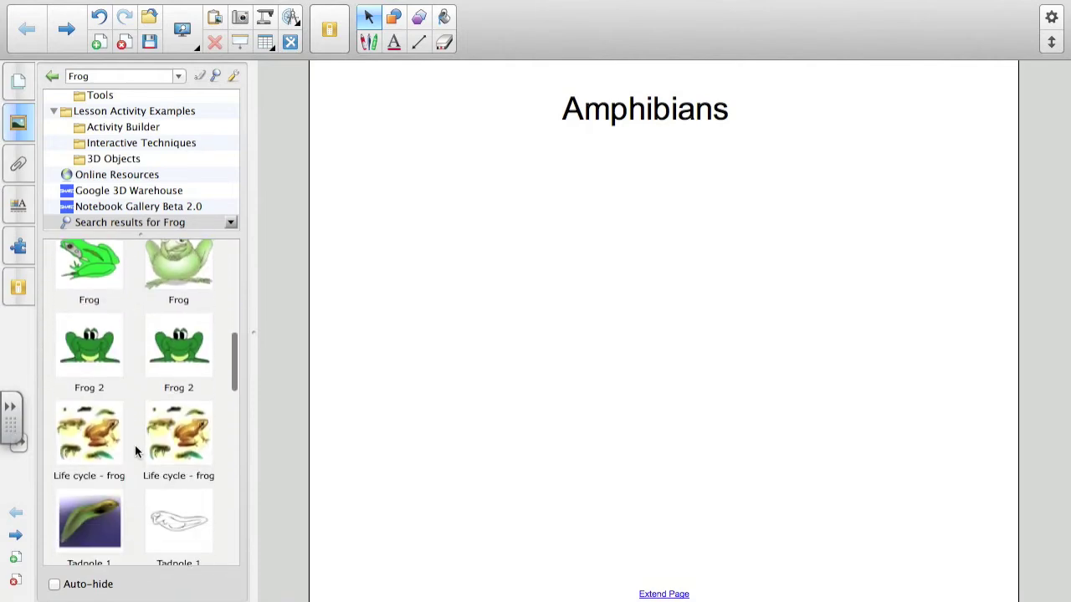
scroll(137, 451, down, 5)
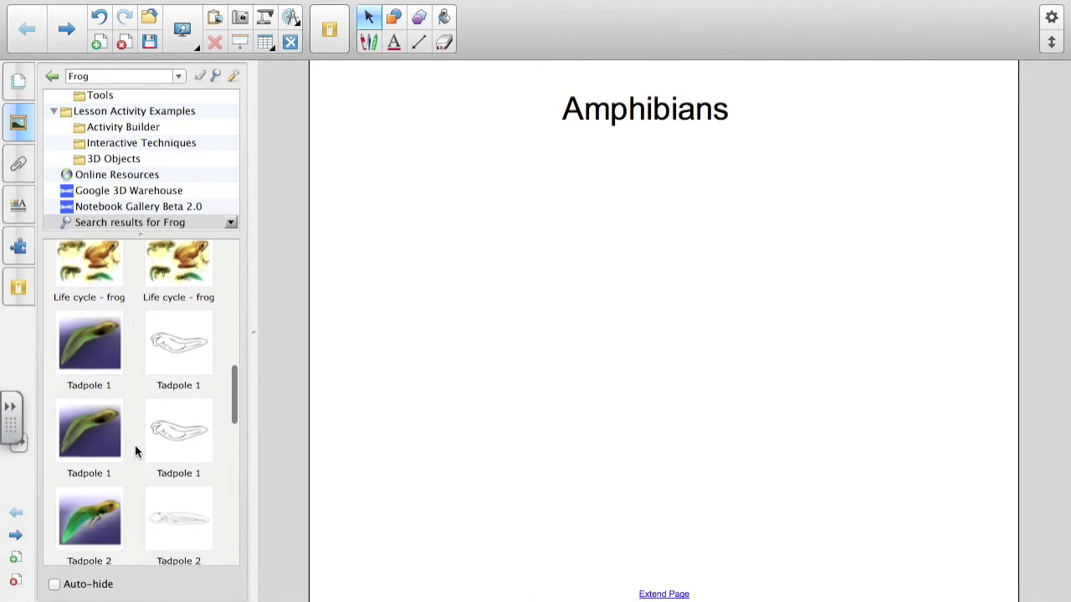
scroll(135, 452, down, 3)
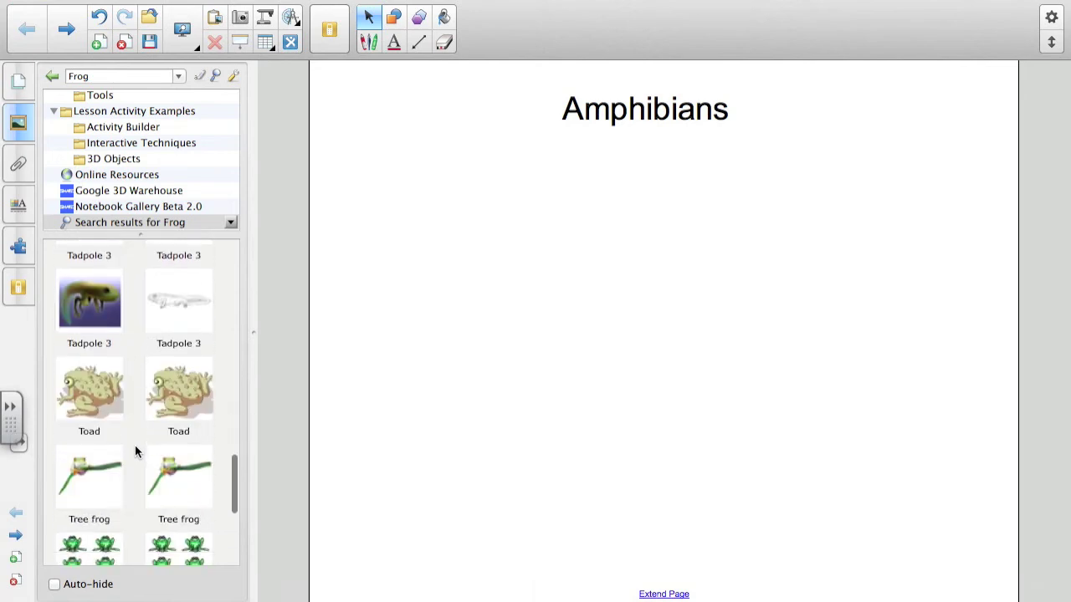
scroll(136, 451, up, 1)
scroll(135, 451, down, 3)
scroll(136, 452, down, 1)
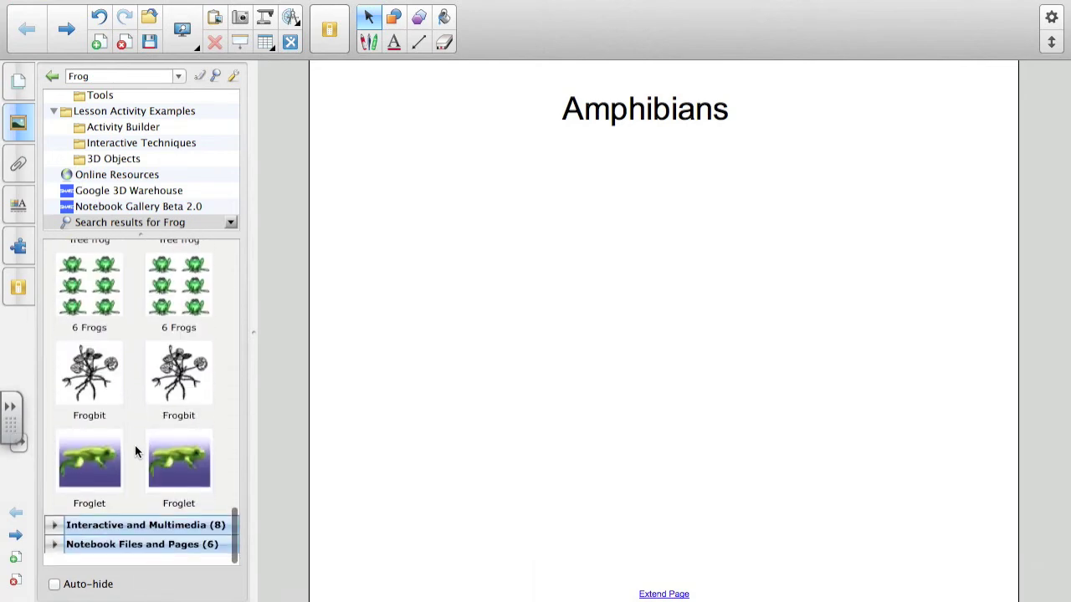
scroll(136, 451, up, 4)
scroll(136, 451, up, 10)
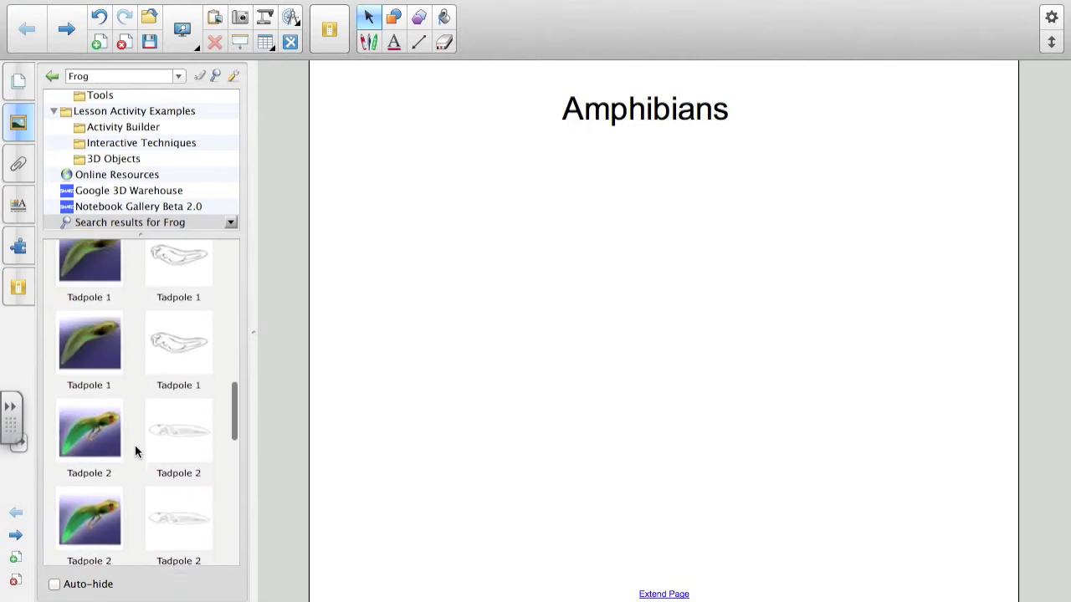
scroll(135, 446, up, 1)
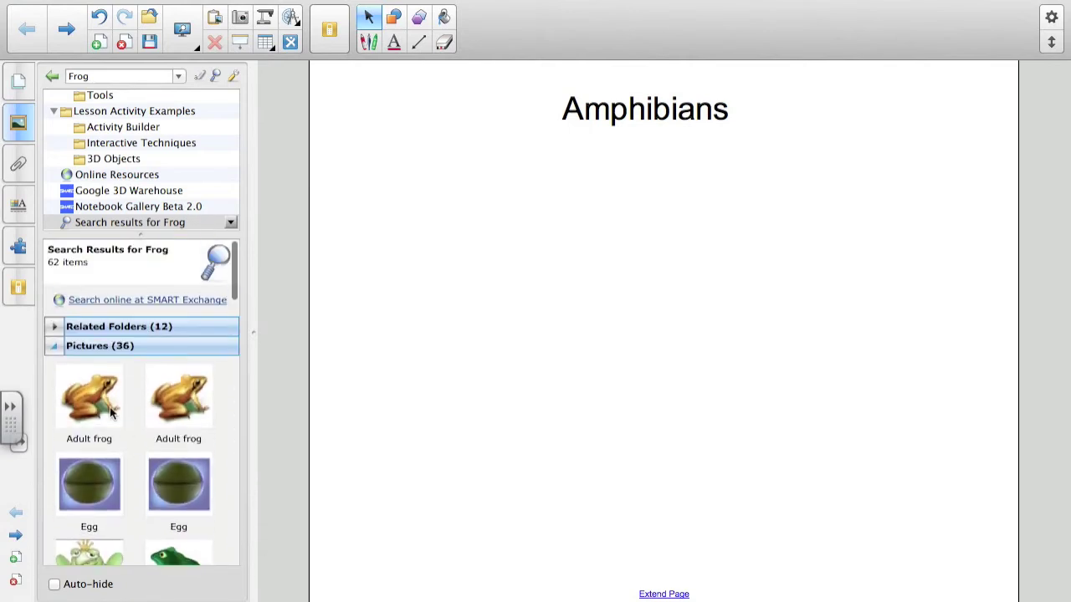
Step: Insert the Frog 1 item with sound from Interactive and Multimedia below the Amphibians title and enlarge it
click(54, 345)
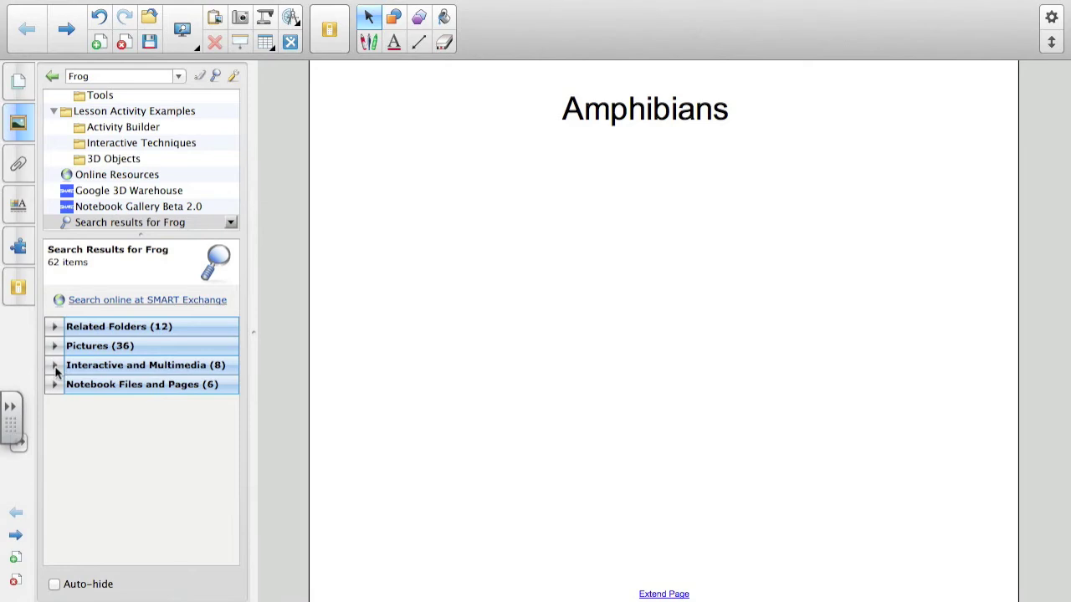
click(54, 365)
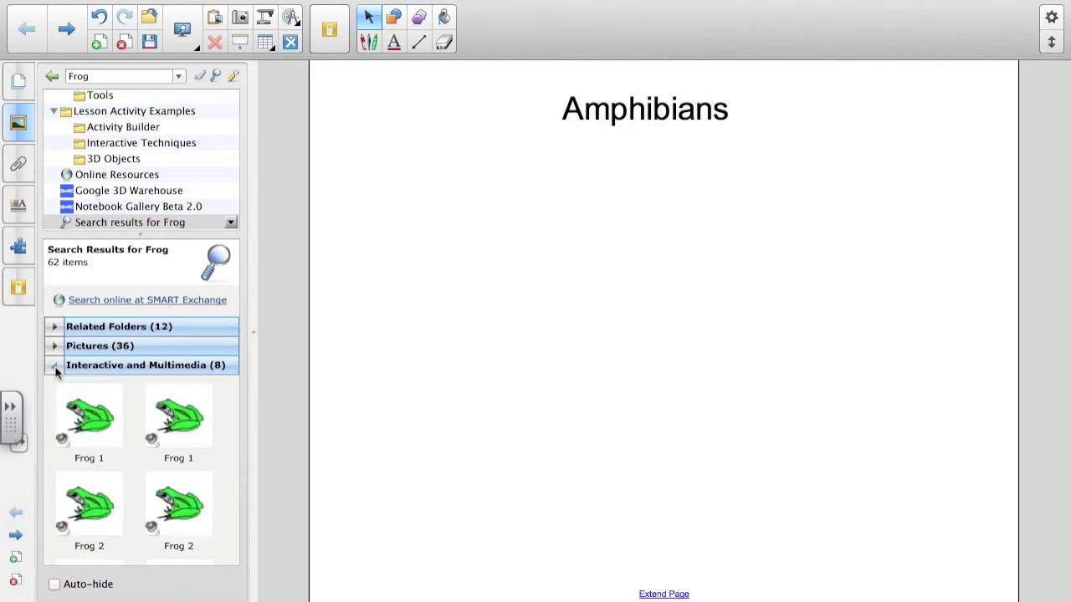
scroll(154, 472, down, 4)
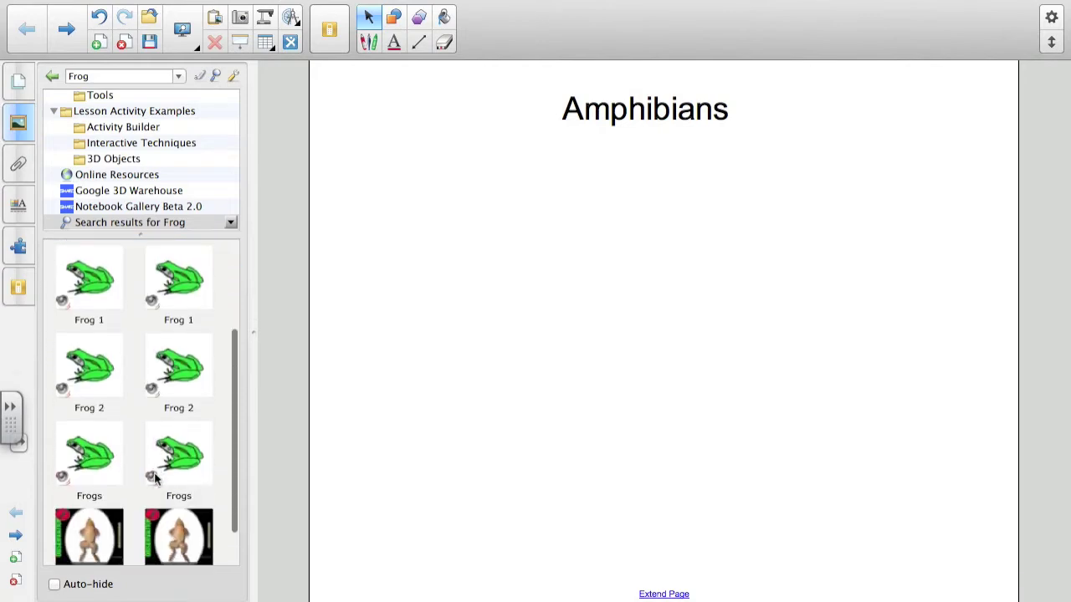
scroll(154, 474, down, 2)
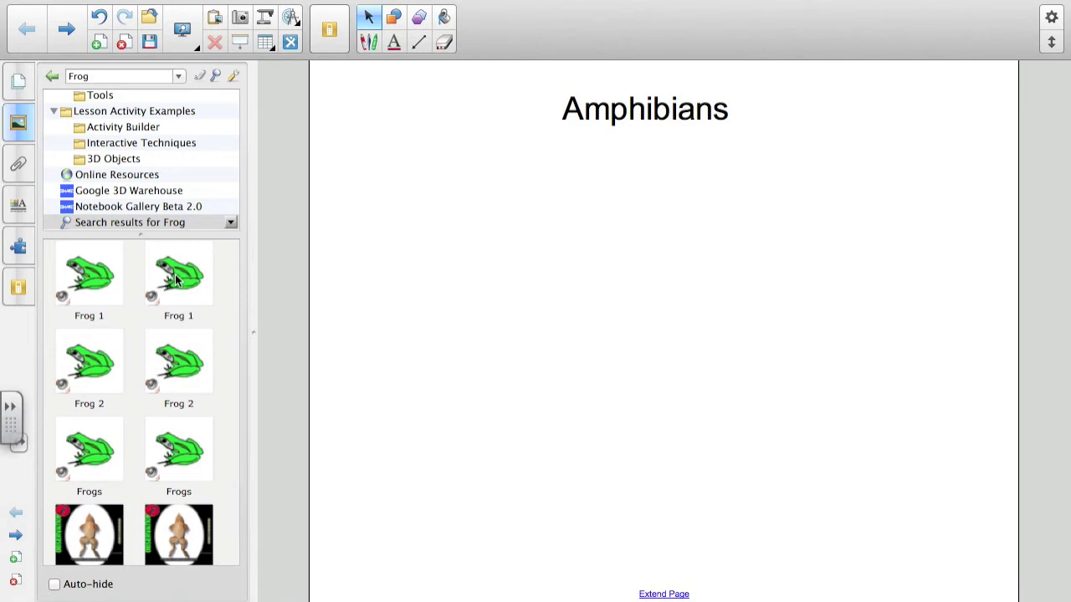
click(174, 274)
drag(175, 276, 756, 264)
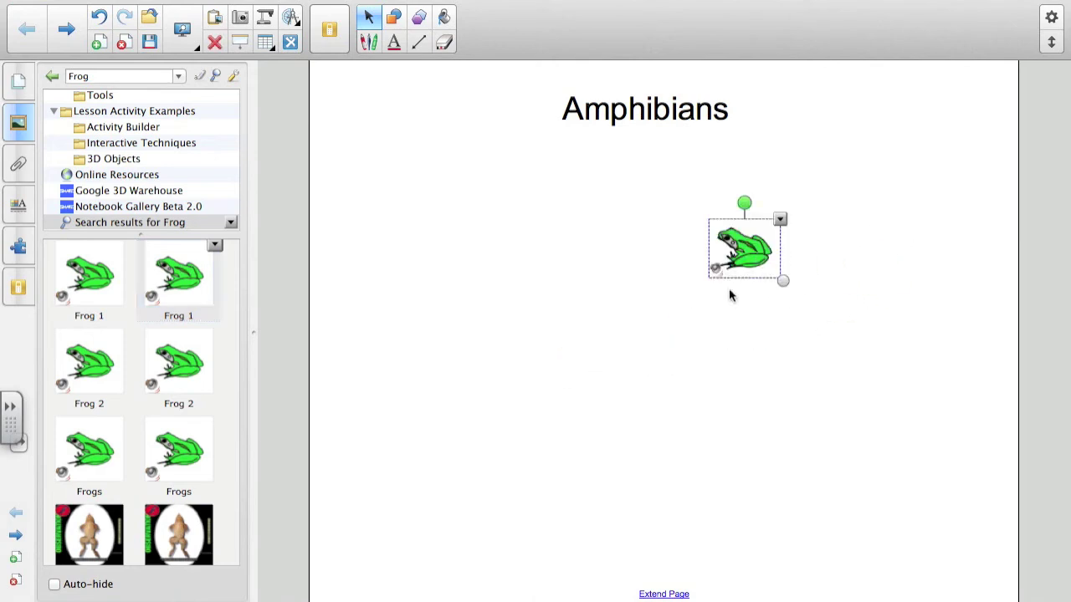
drag(782, 281, 896, 358)
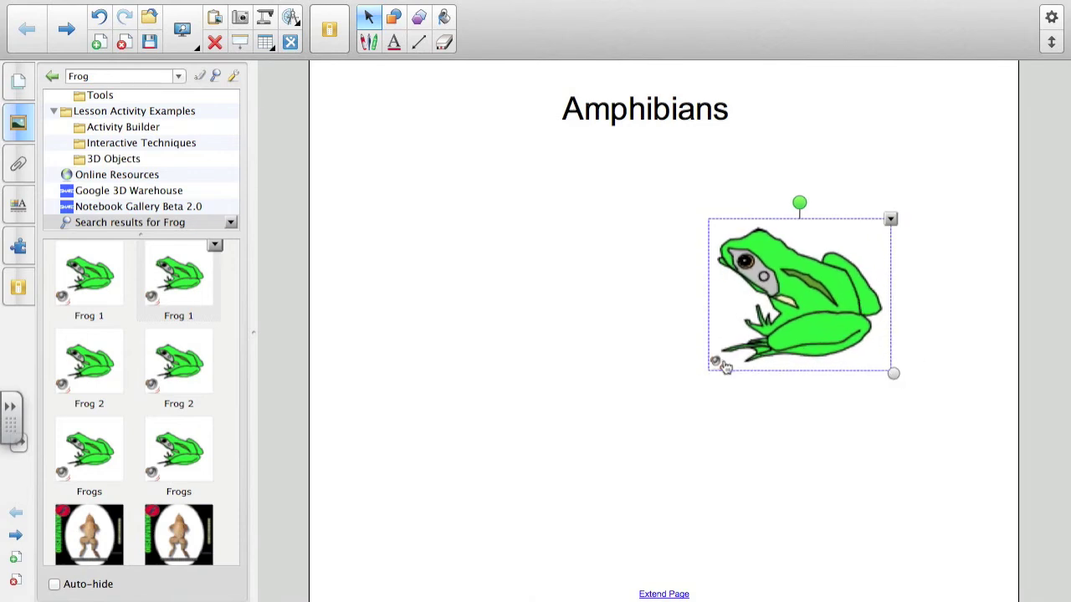
Step: Play the sound attached to the bright green frog, and delete the frog from the page
click(699, 396)
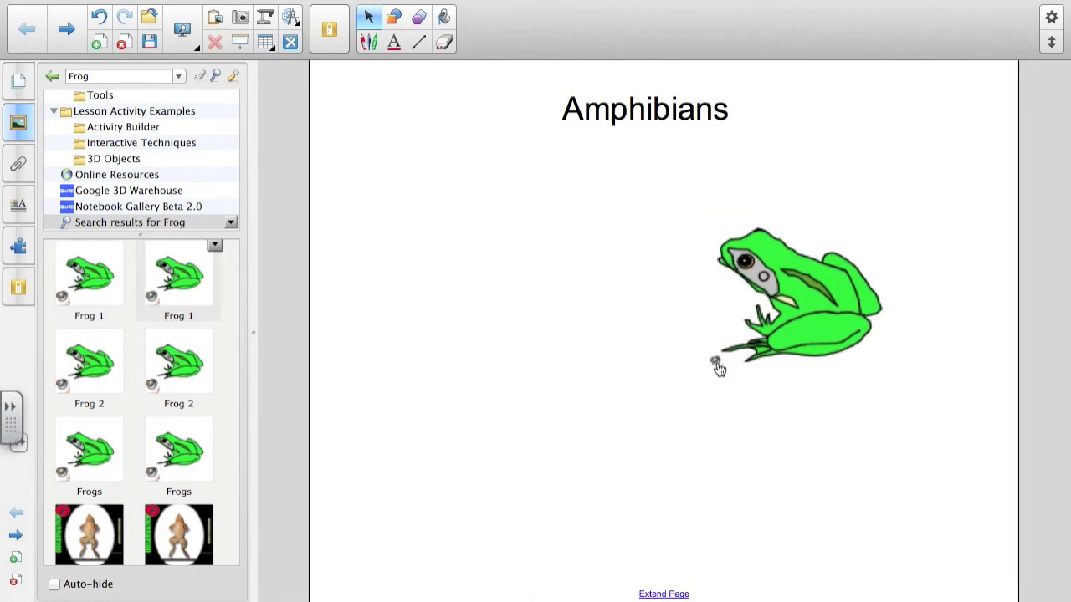
click(716, 363)
click(716, 363)
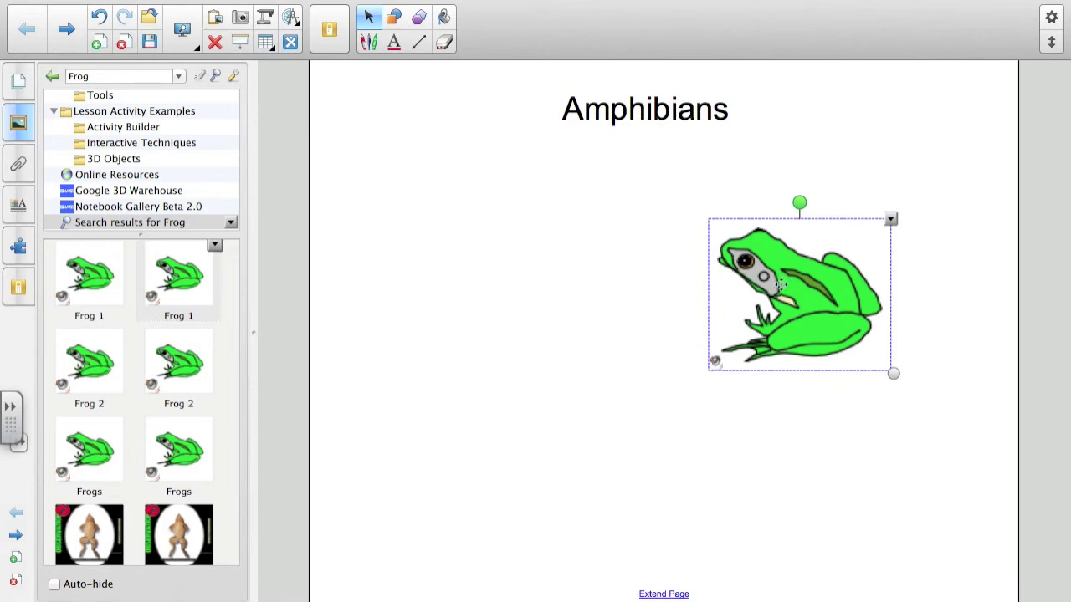
key(Delete)
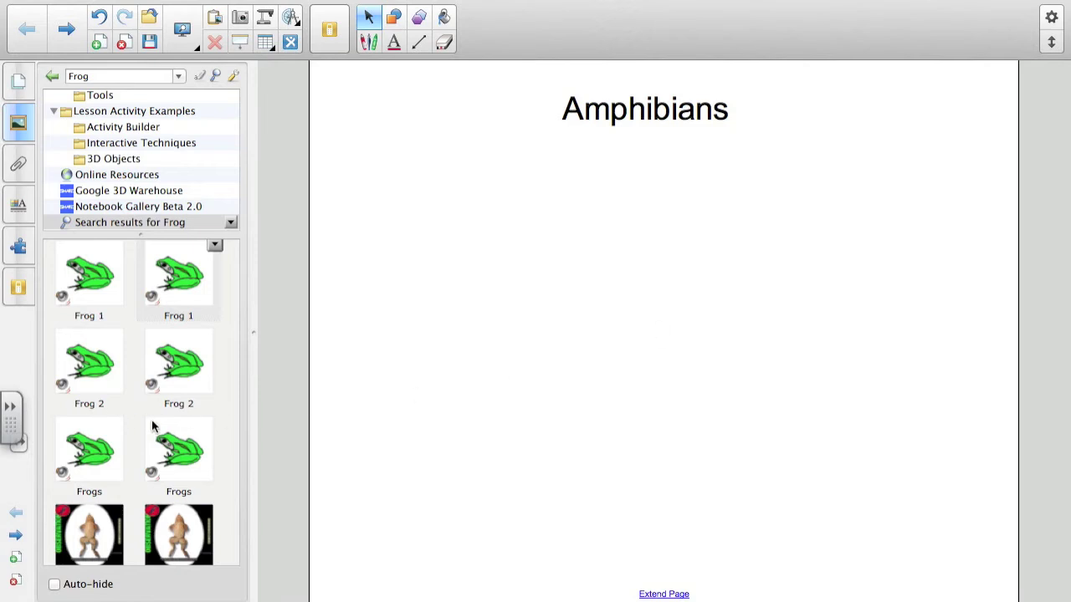
Step: Insert the dark green Frog picture from the Pictures results onto the Amphibians page
scroll(154, 421, down, 2)
scroll(154, 421, up, 5)
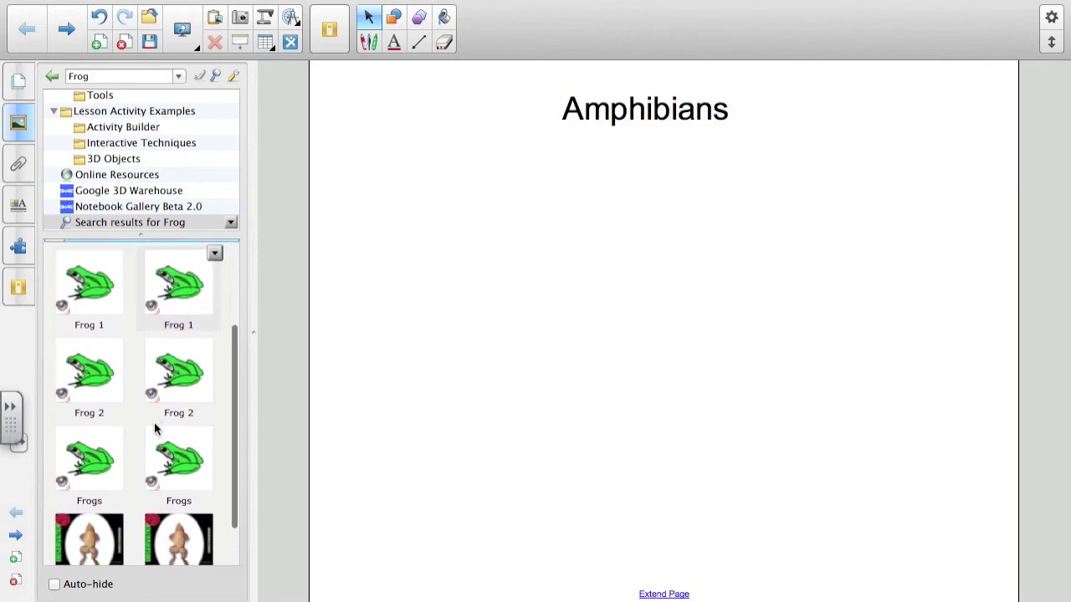
click(54, 302)
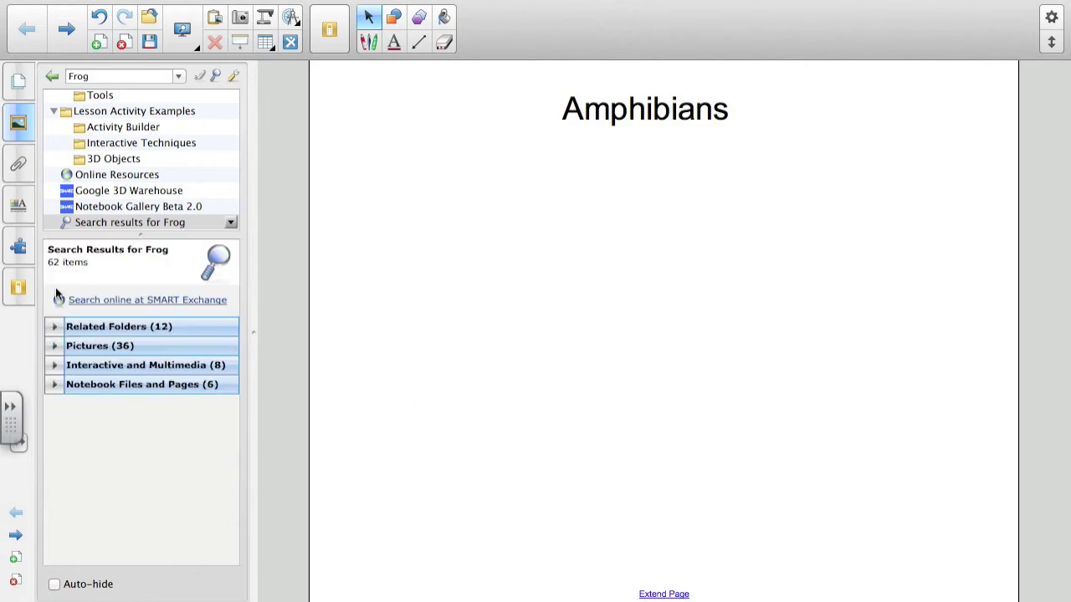
click(56, 347)
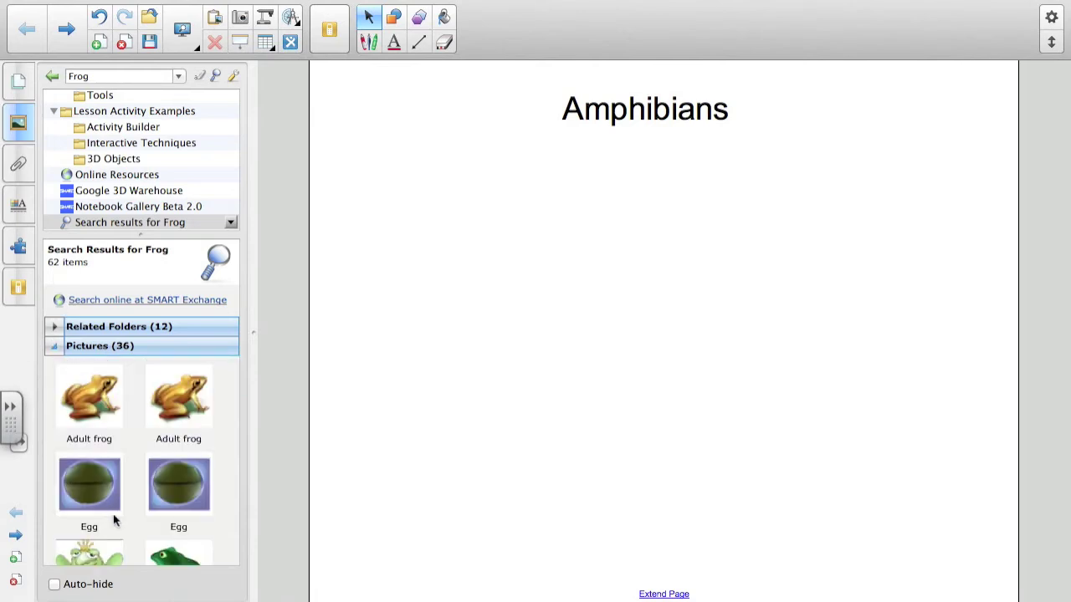
scroll(112, 516, down, 4)
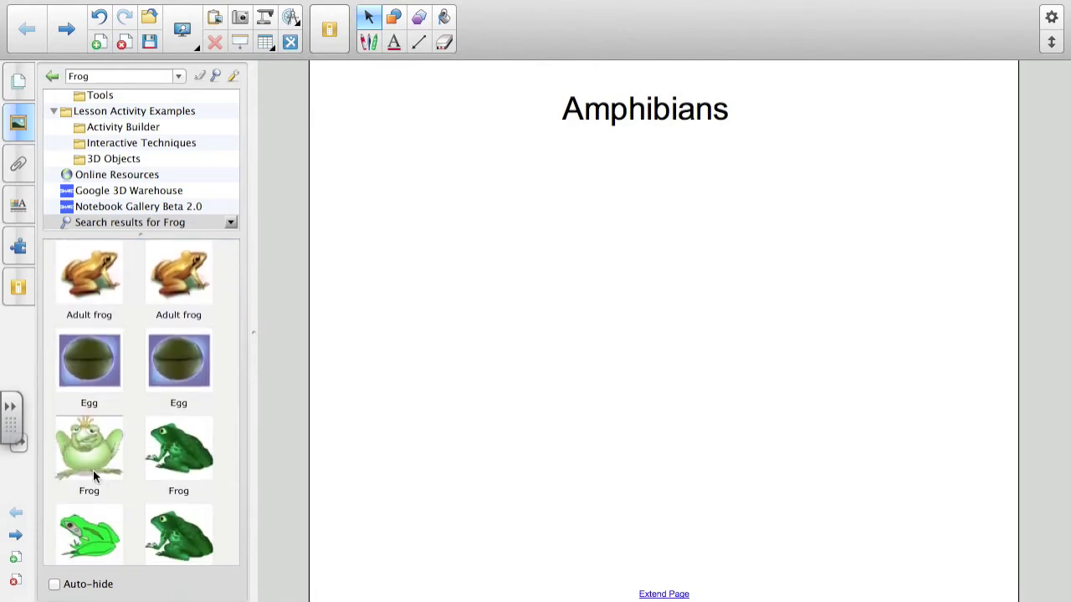
scroll(95, 536, down, 4)
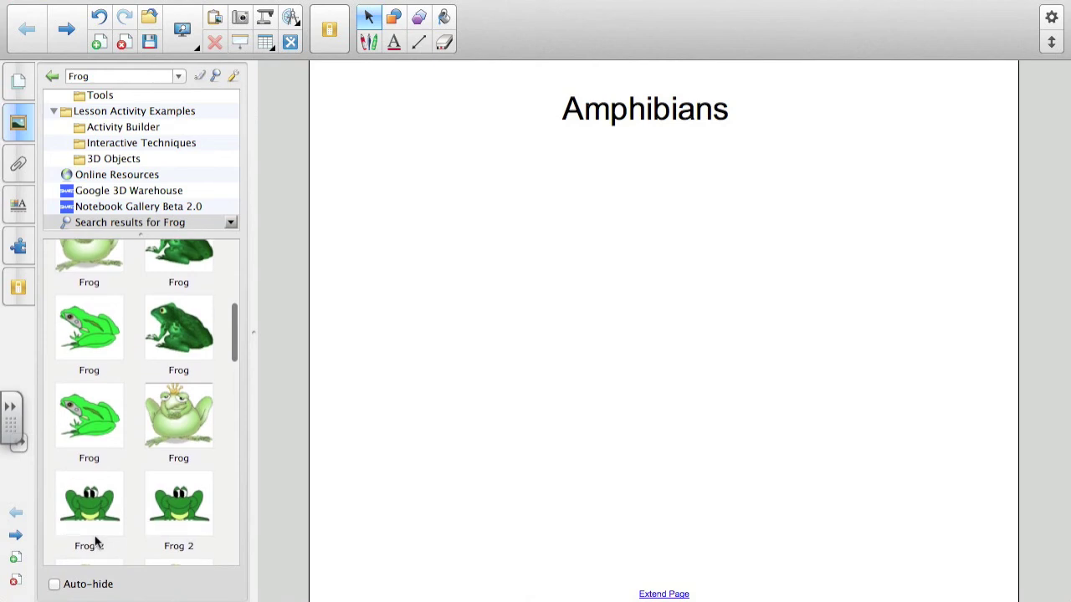
scroll(95, 536, up, 4)
click(175, 456)
drag(176, 456, 722, 284)
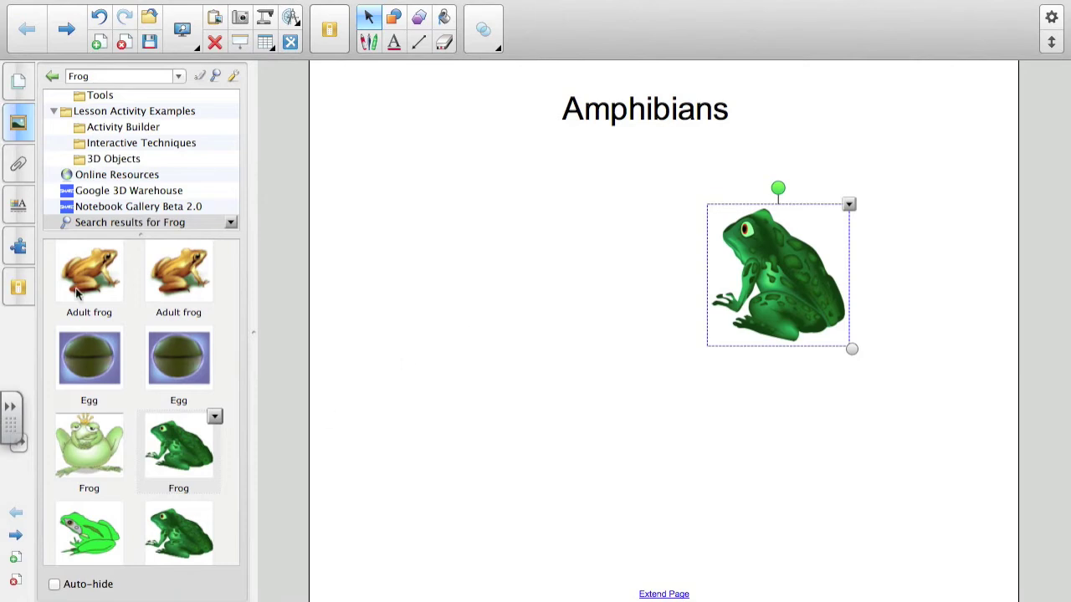
Step: Move the dark green frog picture down and closer to the middle of the Amphibians page
scroll(123, 353, down, 4)
scroll(123, 353, up, 6)
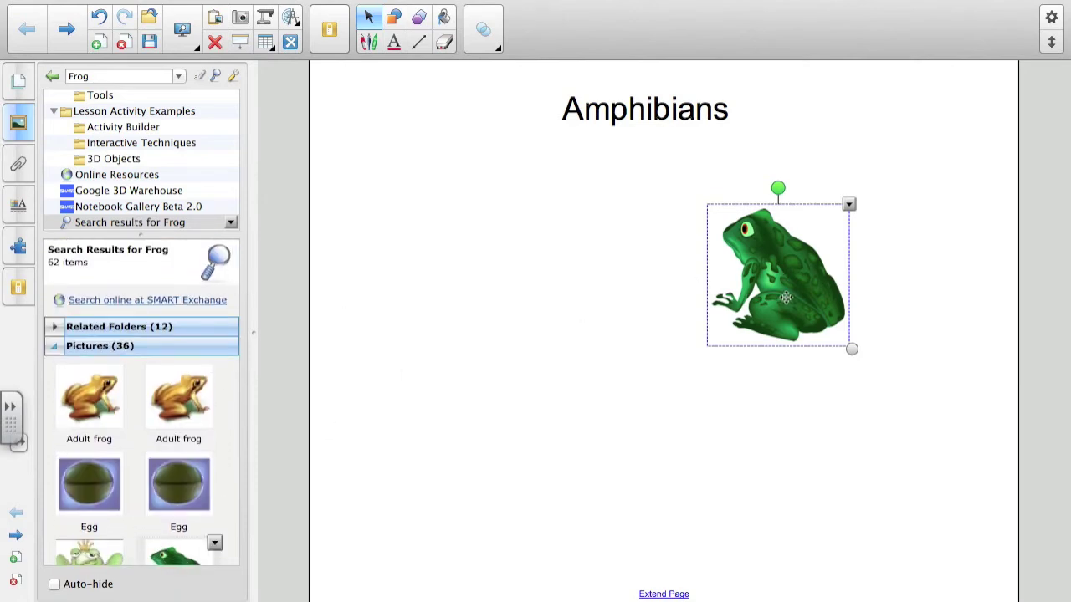
drag(786, 297, 730, 369)
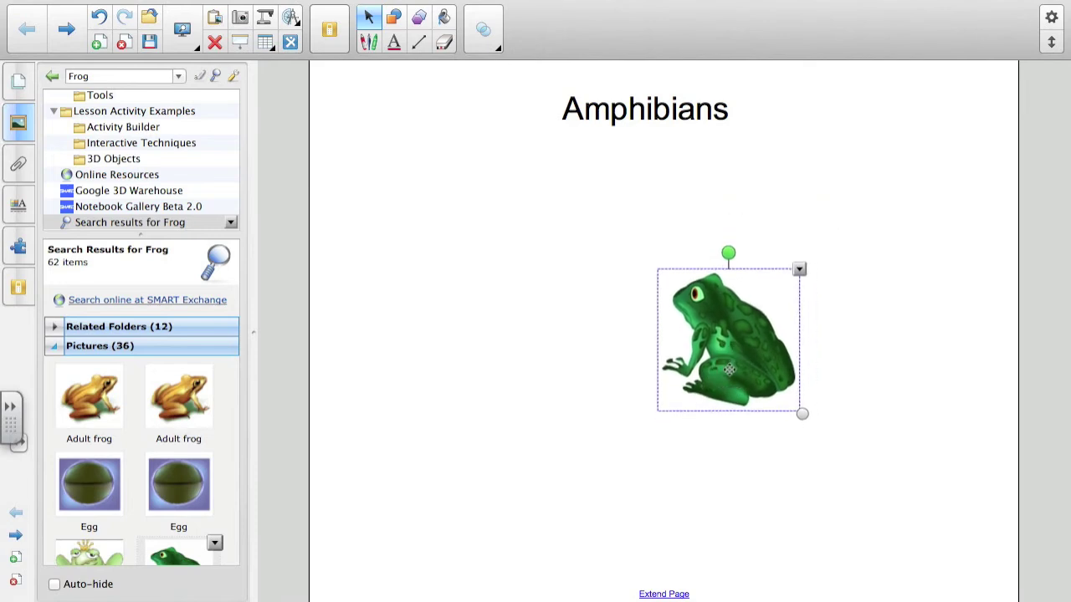
Step: Go to a blank next page, insert the Froguts item from Interactive and Multimedia, and position it within the page
click(53, 348)
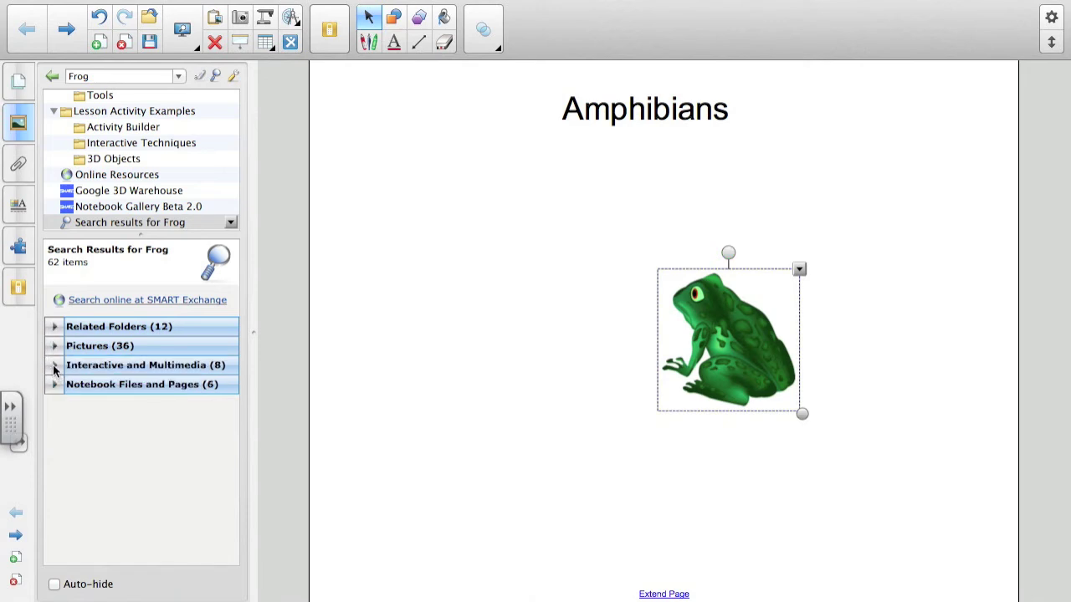
click(54, 367)
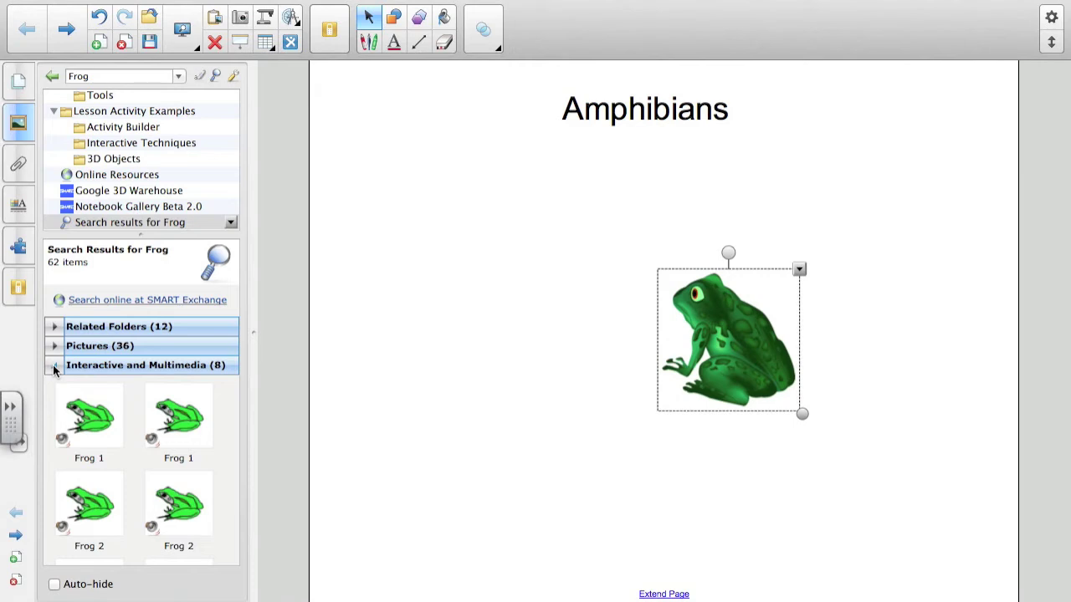
click(17, 536)
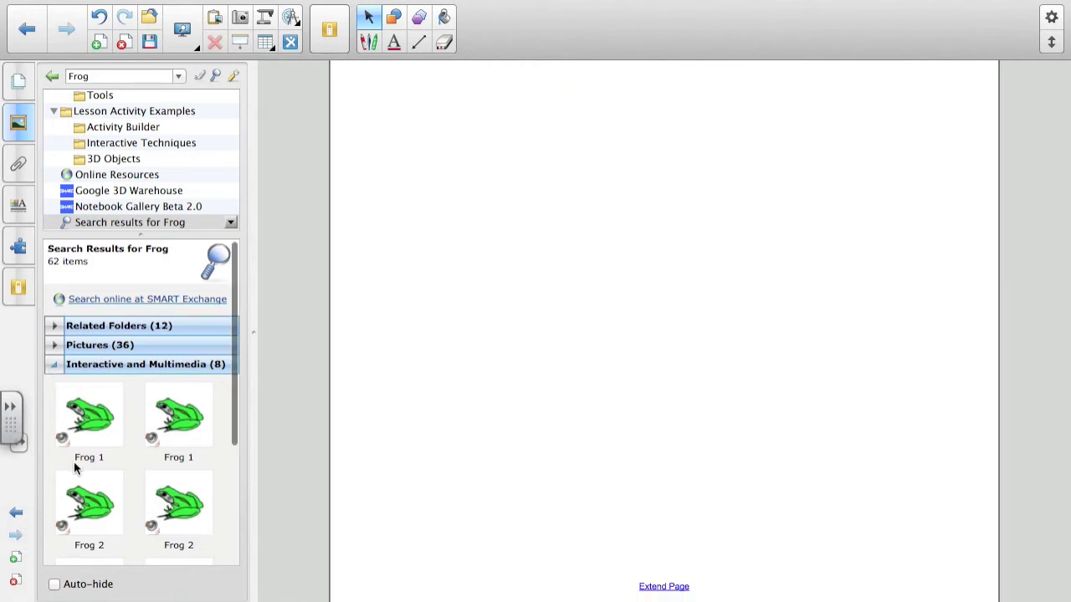
scroll(74, 469, down, 5)
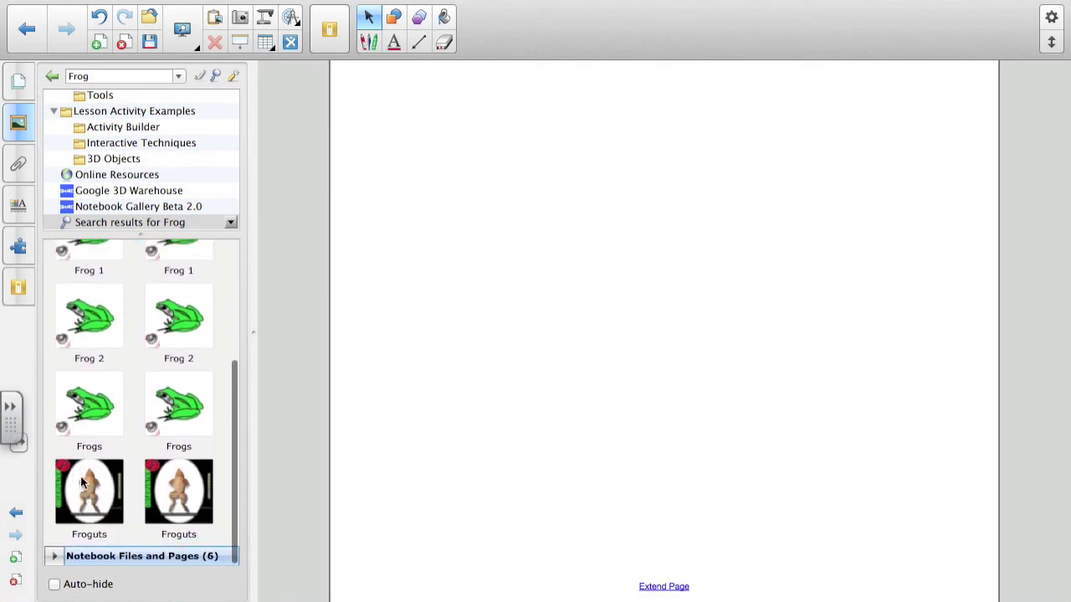
drag(82, 484, 347, 432)
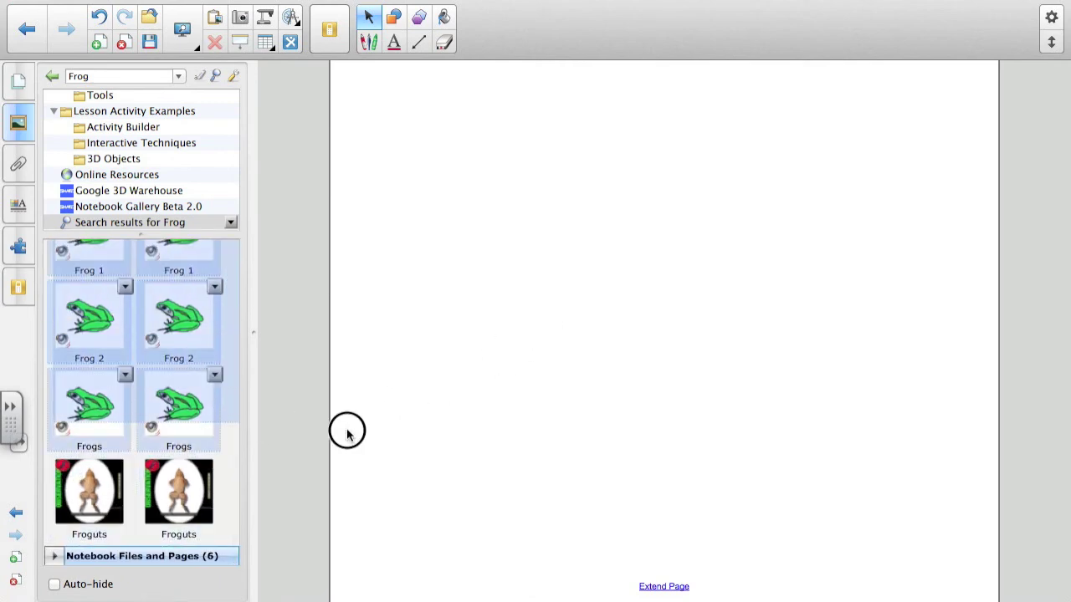
drag(166, 484, 674, 341)
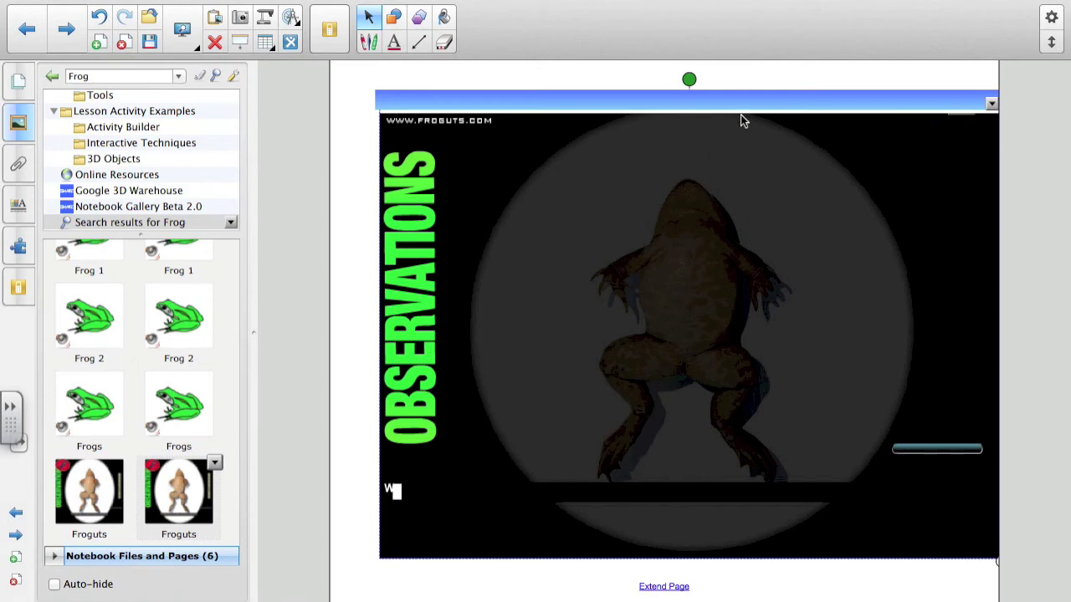
drag(739, 100, 711, 100)
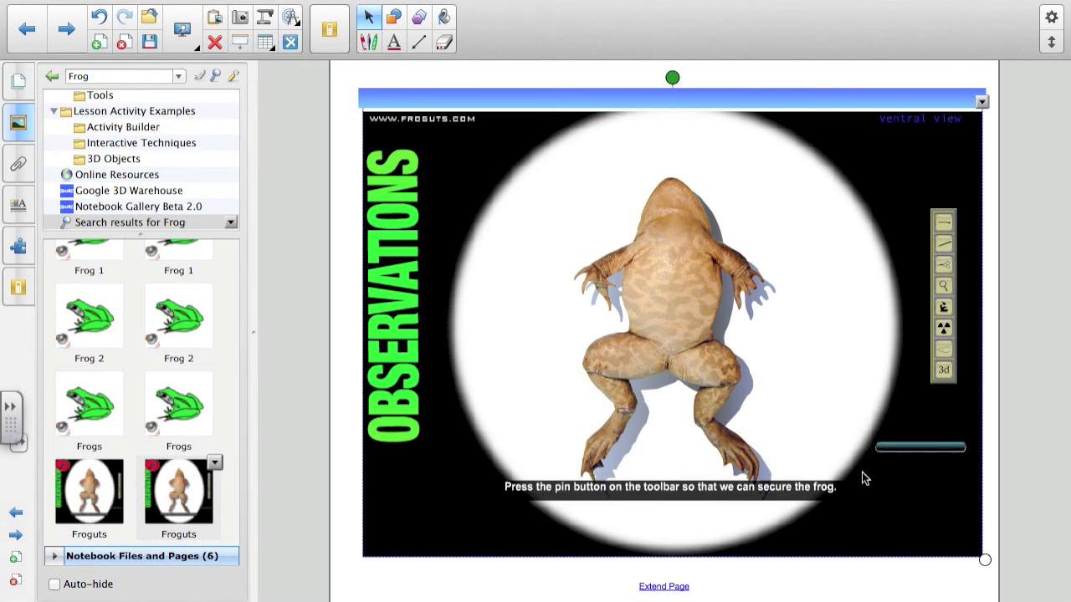
Step: Secure the Froguts specimen by placing pins on the targets at both forelimbs and both hind legs
click(946, 225)
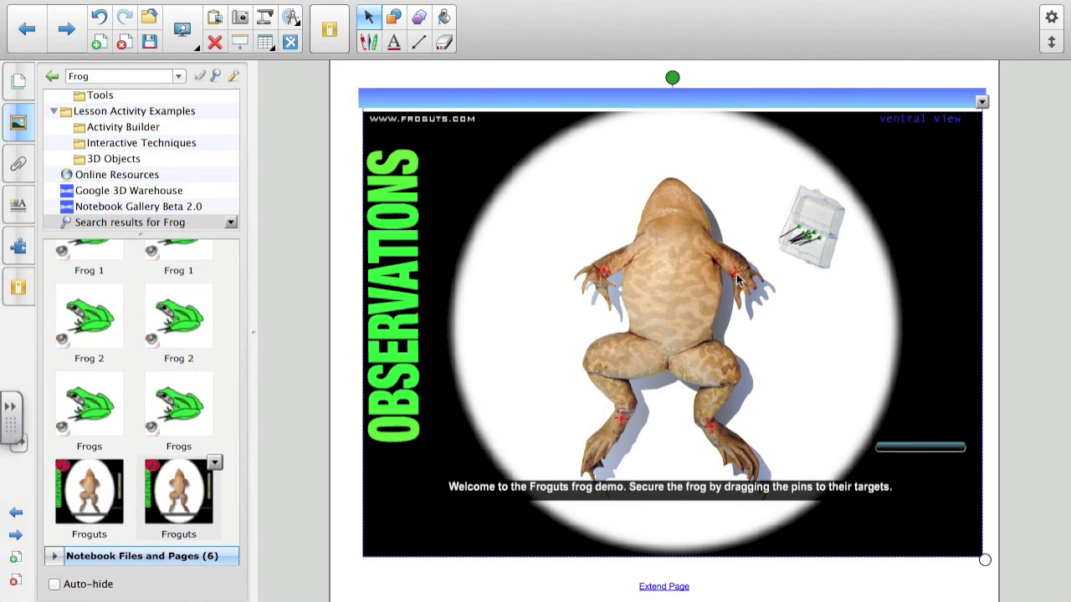
drag(799, 233, 738, 280)
drag(808, 239, 605, 278)
mouse_move(822, 241)
mouse_down()
mouse_move(748, 390)
mouse_move(712, 421)
mouse_move(725, 428)
mouse_up()
mouse_move(806, 234)
mouse_down()
mouse_move(661, 352)
mouse_move(621, 421)
mouse_move(630, 420)
mouse_up()
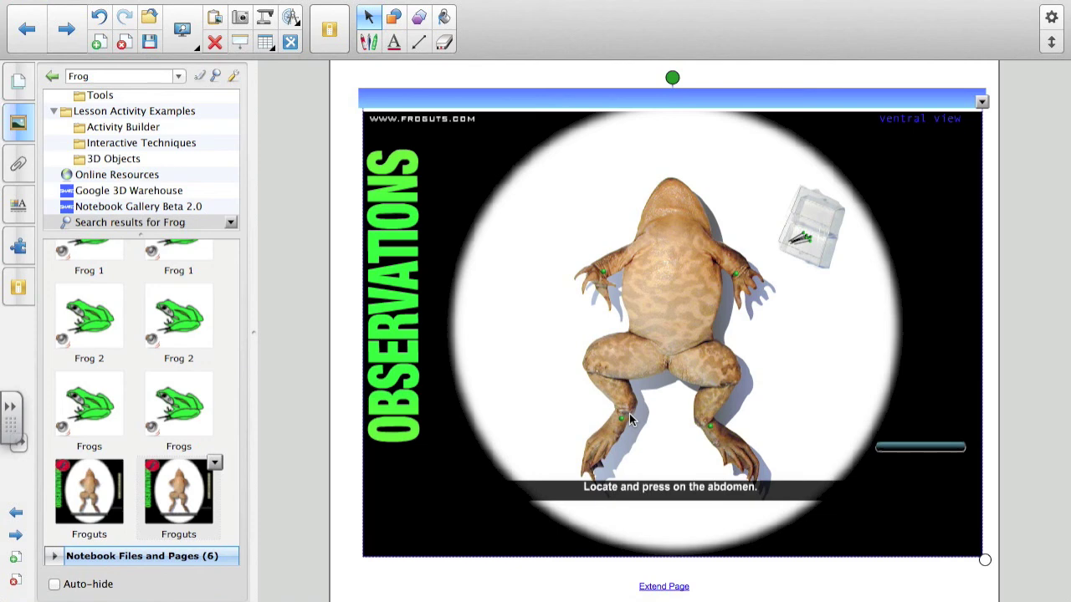
Step: Identify the frog's abdomen and make scalpel incisions along the dotted lines down its midline and across the chest
click(676, 282)
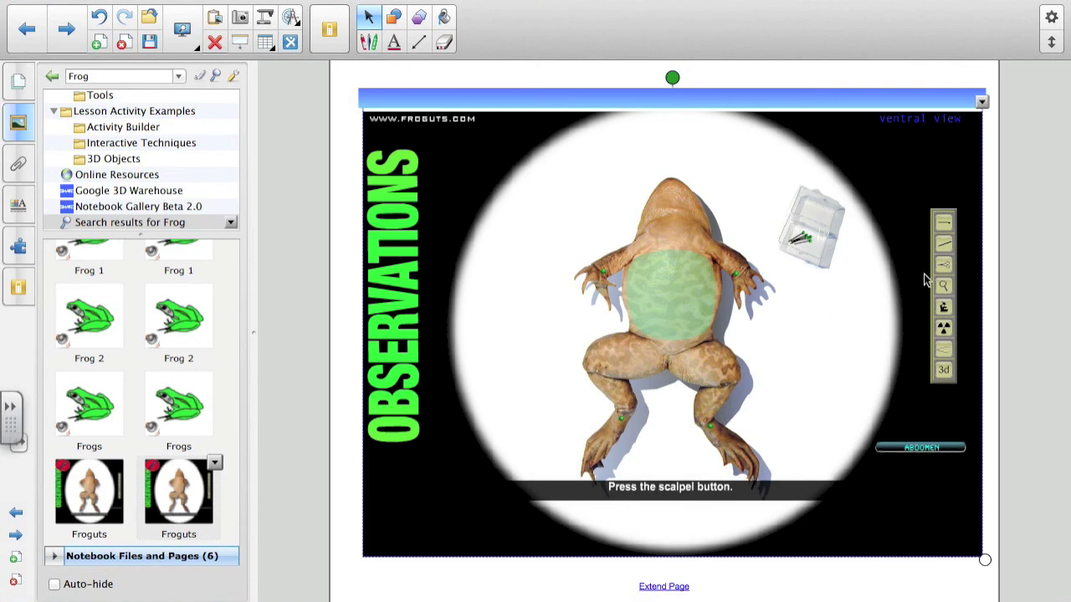
click(948, 248)
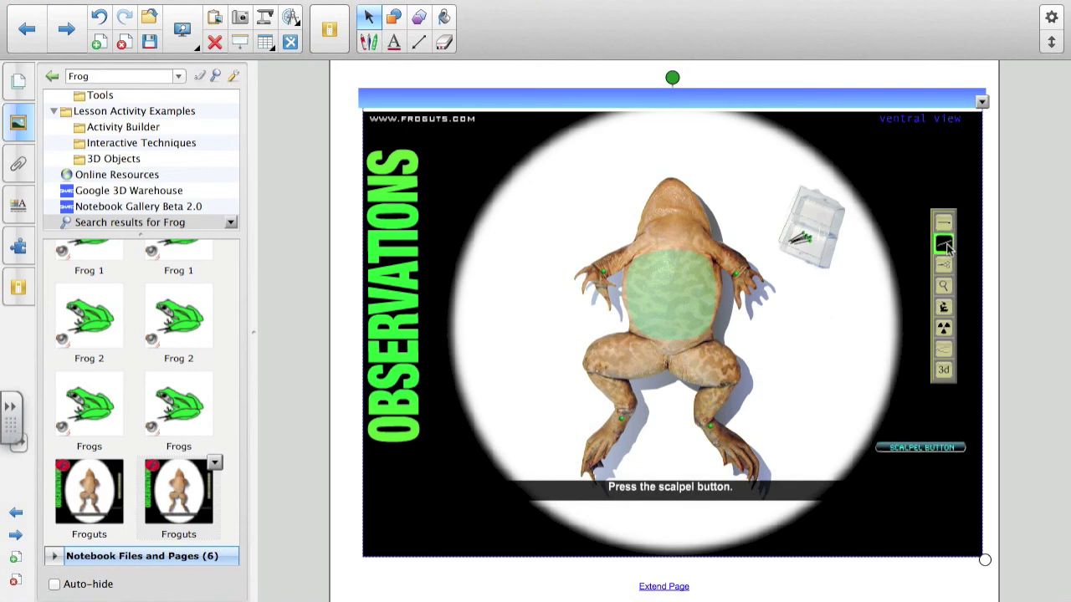
click(672, 294)
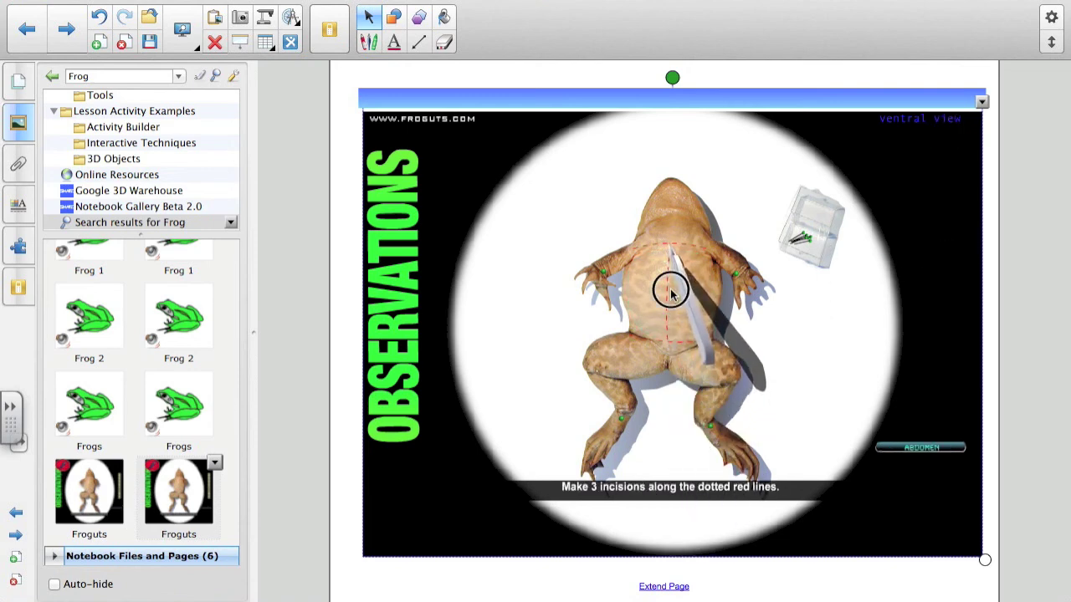
drag(672, 293, 678, 393)
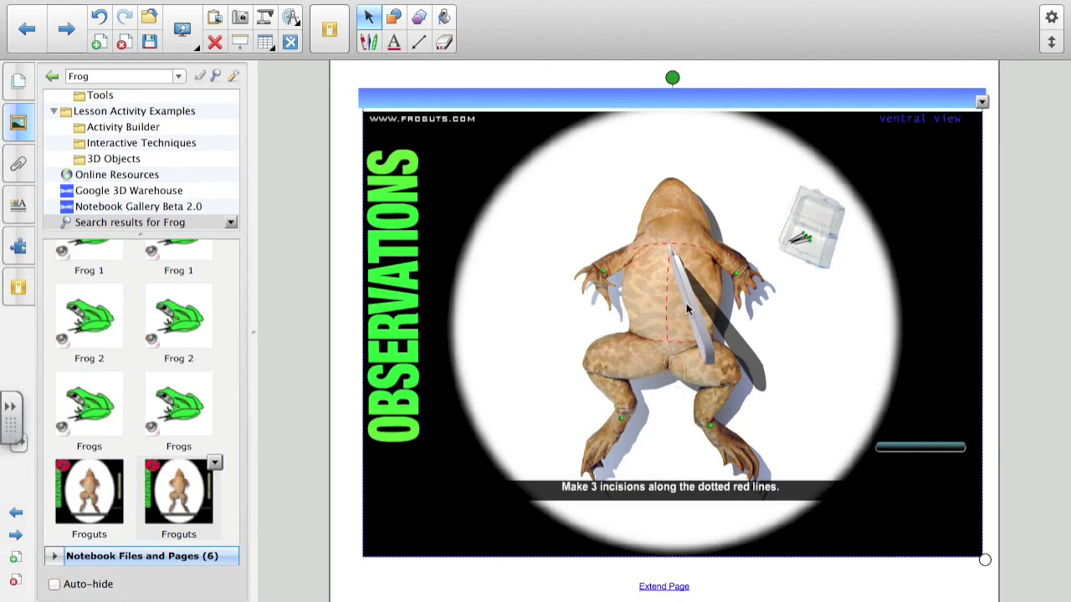
mouse_move(683, 293)
mouse_down()
mouse_move(676, 359)
mouse_move(689, 389)
mouse_up()
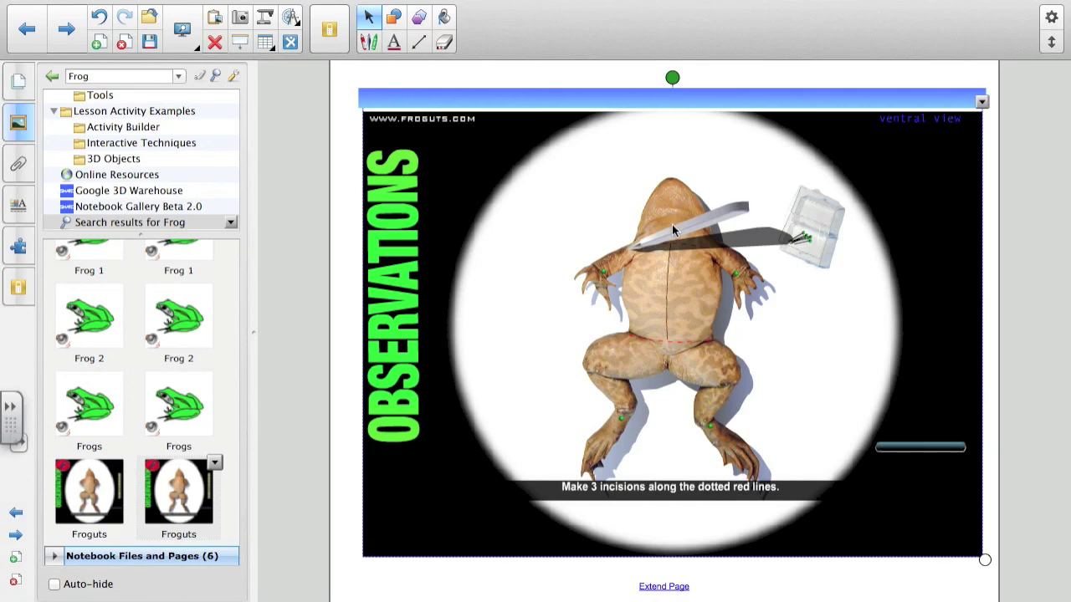
mouse_move(672, 224)
mouse_down()
mouse_move(746, 232)
mouse_move(754, 242)
mouse_up()
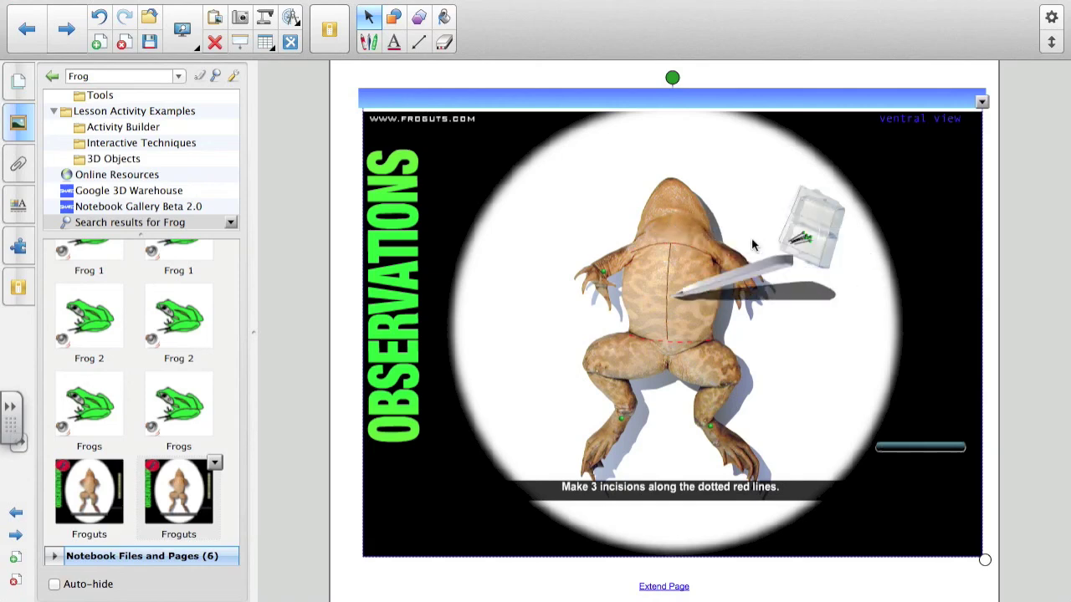